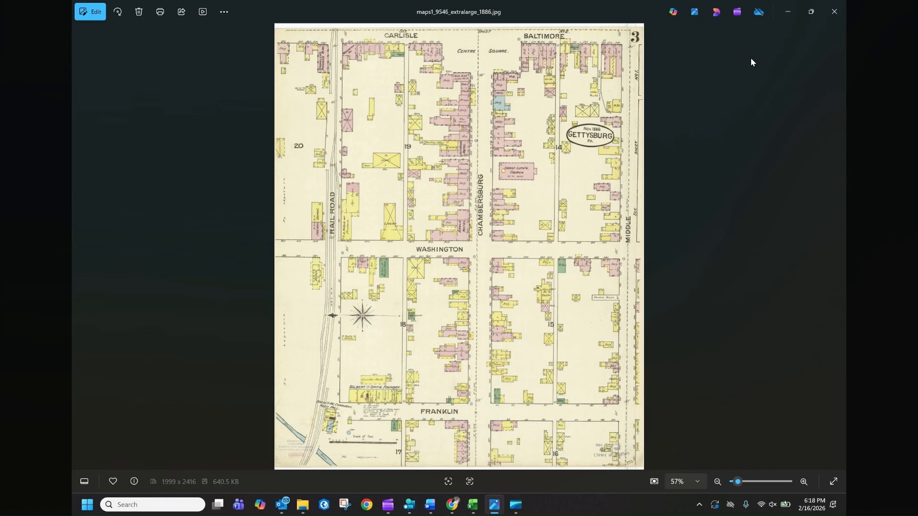
Close the GettysburgSanborn folder window, review the 1886 Gettysburg Sanborn map image, and return to the untitled web map
click(792, 10)
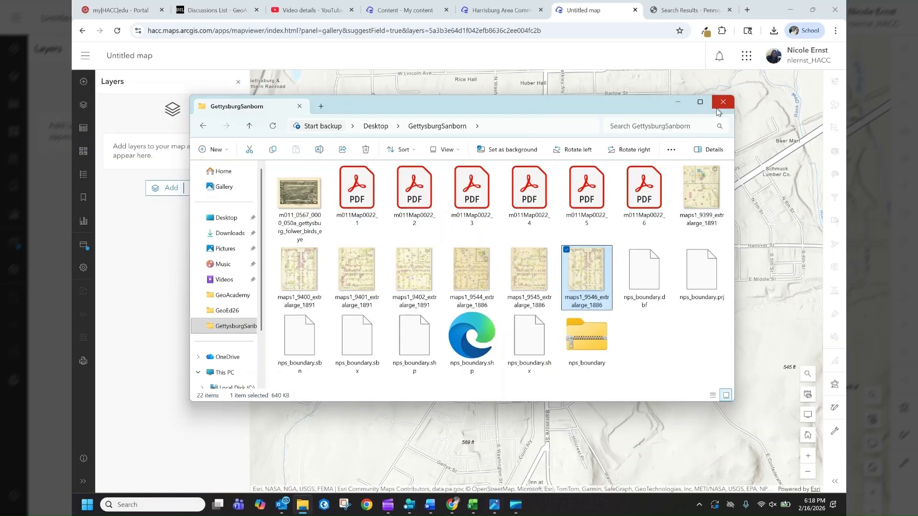
click(721, 102)
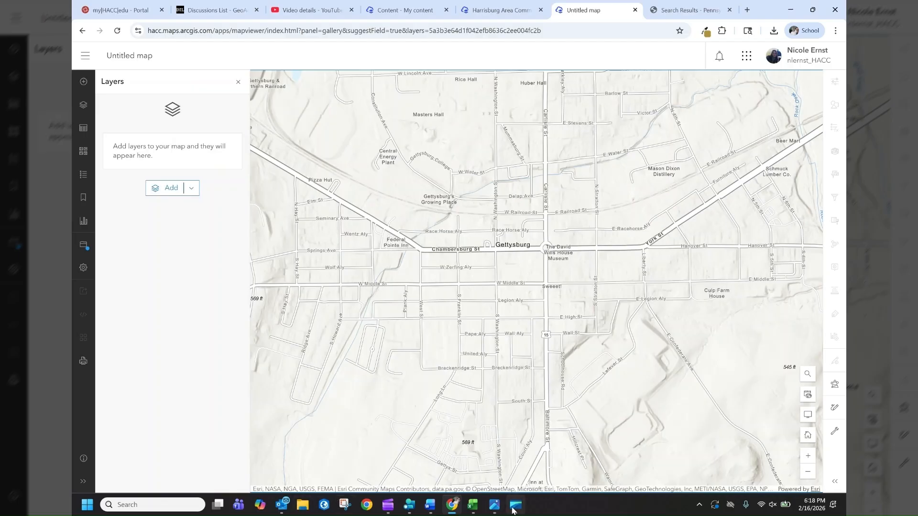
click(498, 506)
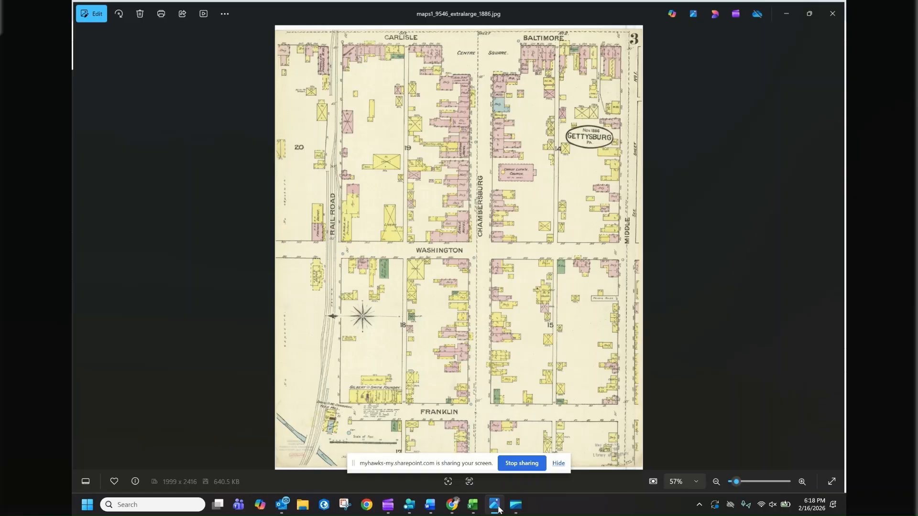
click(558, 463)
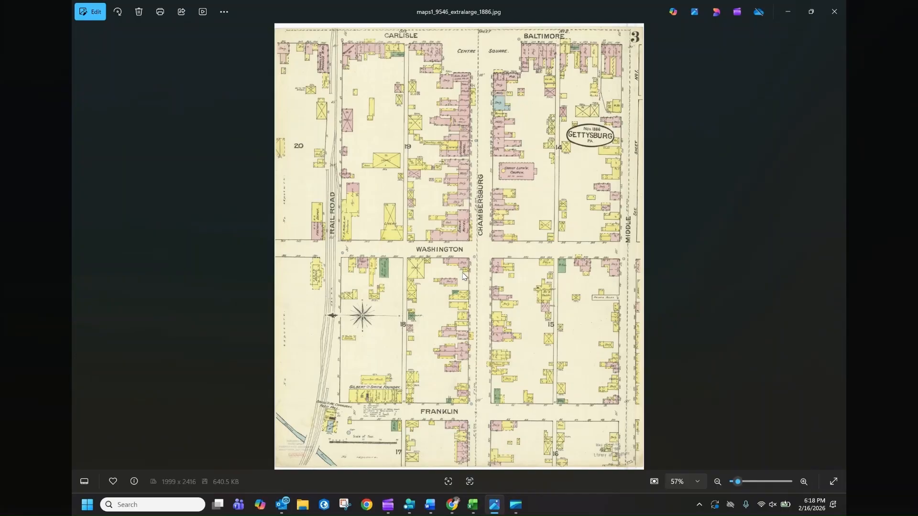
click(792, 8)
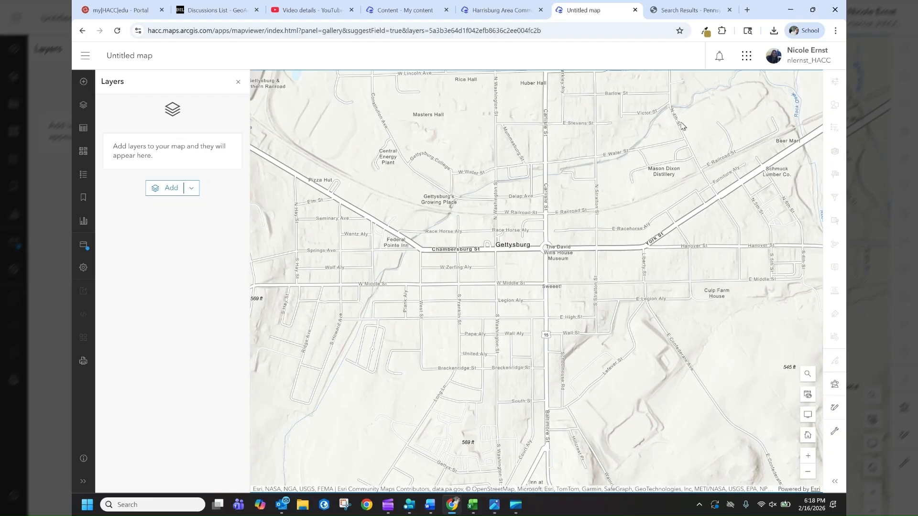
Add maps1_9546_extralarge_1886 from the device as a media layer over the blocks around Chambersburg St and Washington St
scroll(498, 266, up, 1)
scroll(498, 266, up, 2)
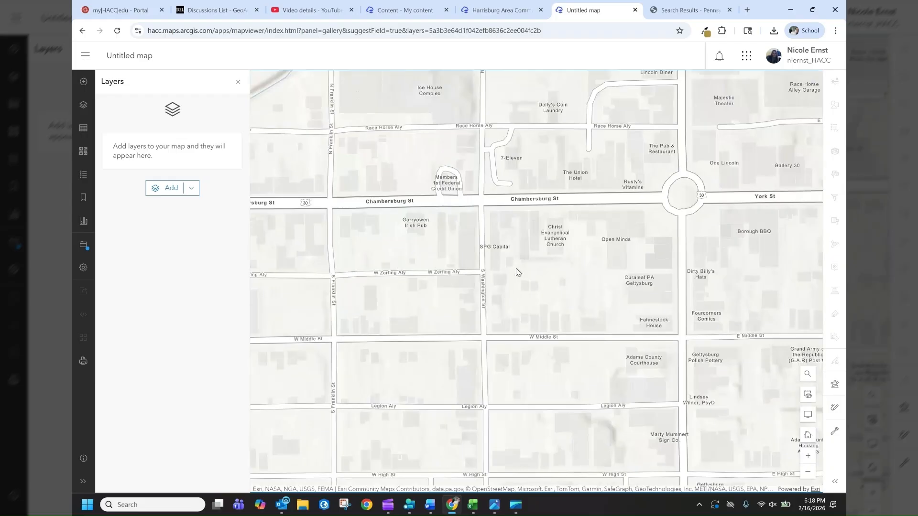
scroll(516, 272, up, 2)
drag(514, 259, 539, 256)
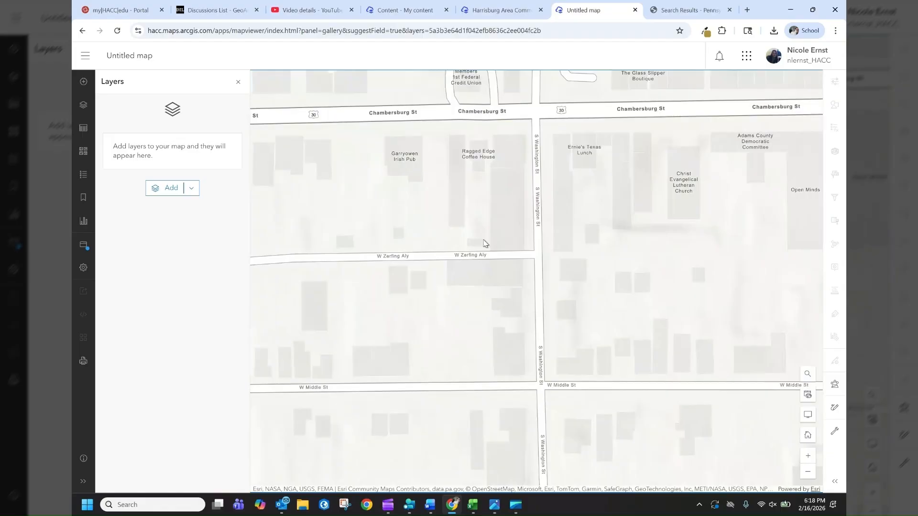
drag(377, 273, 499, 269)
scroll(481, 261, down, 1)
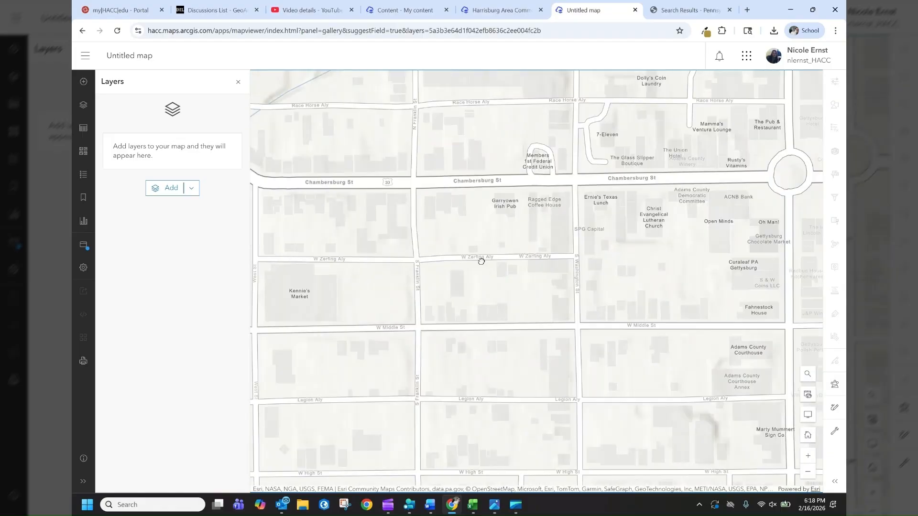
scroll(481, 262, down, 1)
drag(486, 259, 495, 265)
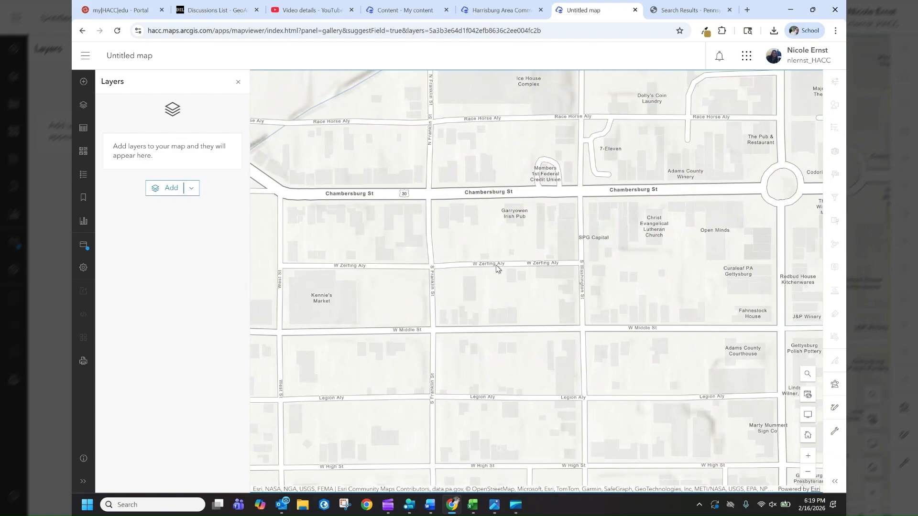
click(191, 194)
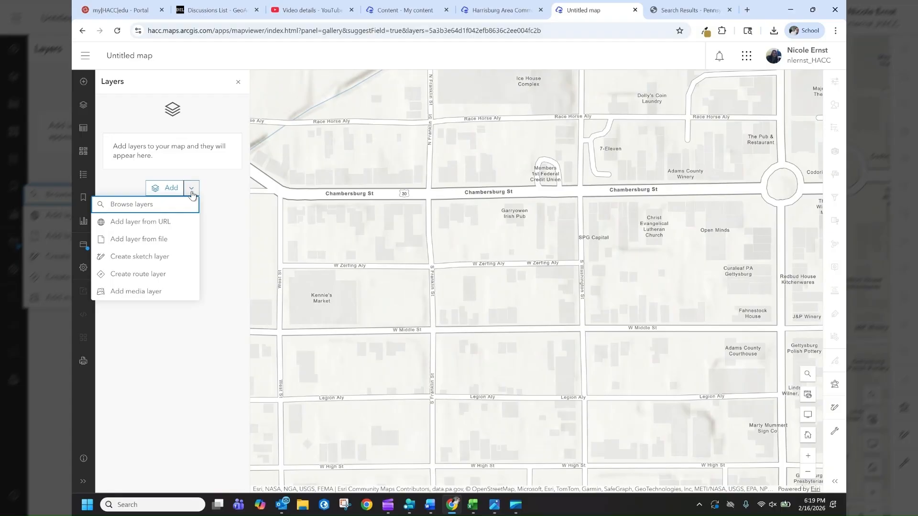
click(159, 297)
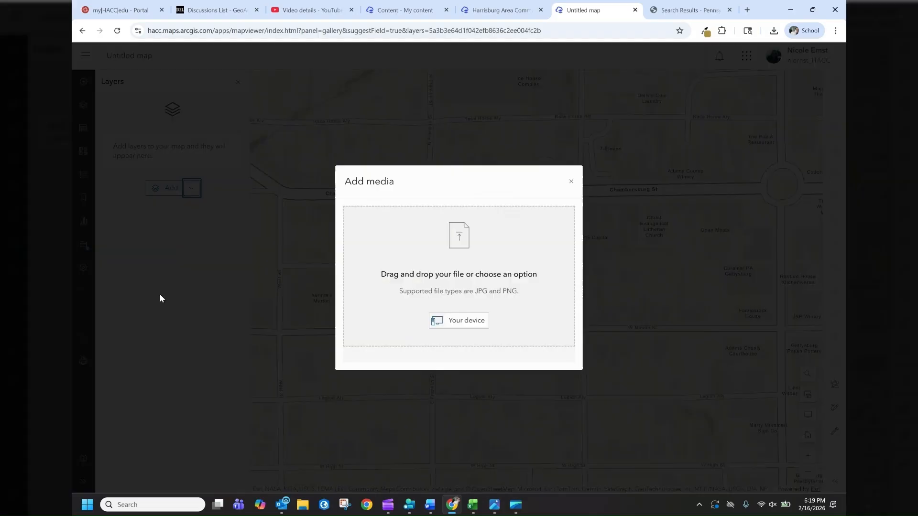
click(452, 320)
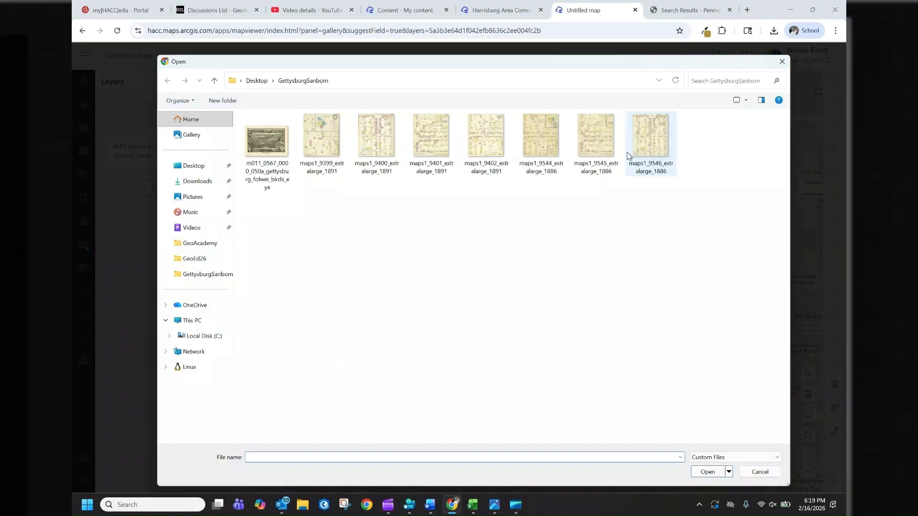
double_click(661, 140)
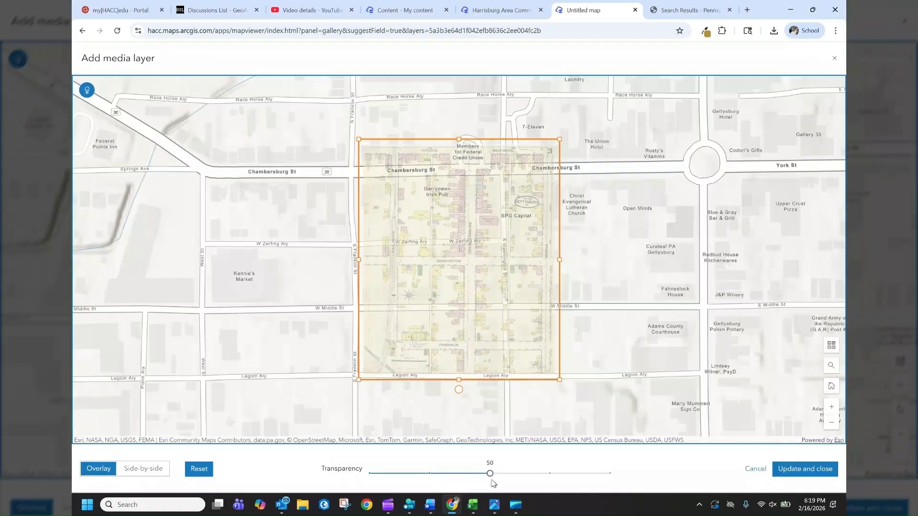
Try different transparency levels on the placed Sanborn map, ending at 23
drag(489, 473, 362, 469)
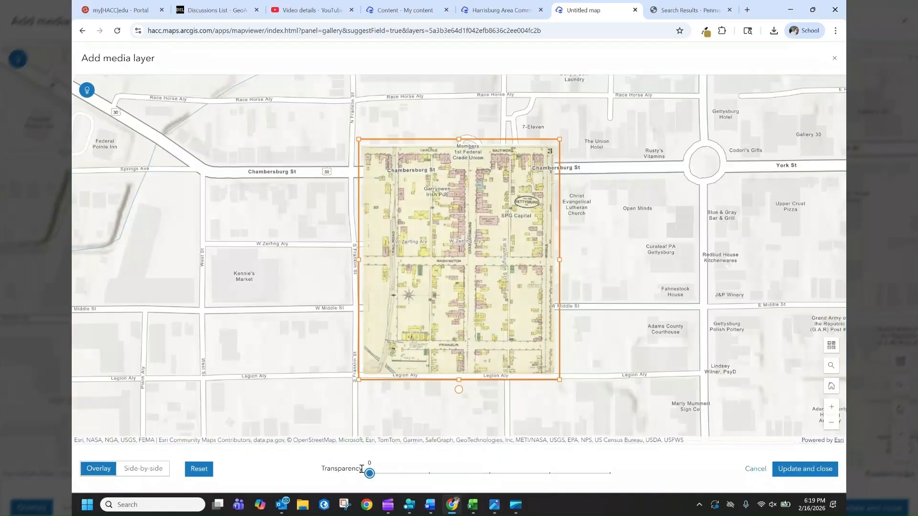
drag(370, 473, 394, 474)
click(808, 472)
drag(395, 475, 424, 474)
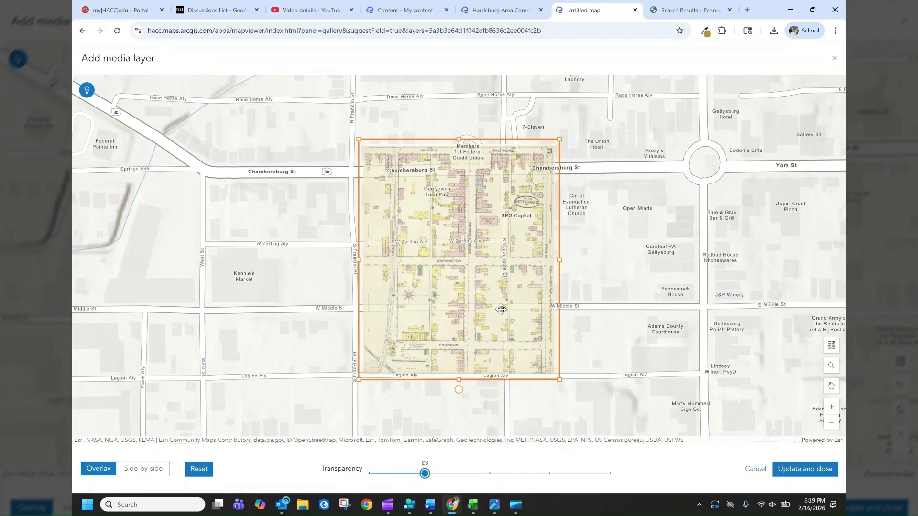
Shift the Sanborn map slightly east over S Washington St and set its transparency to 0
drag(501, 310, 521, 283)
drag(425, 473, 358, 480)
drag(518, 236, 535, 225)
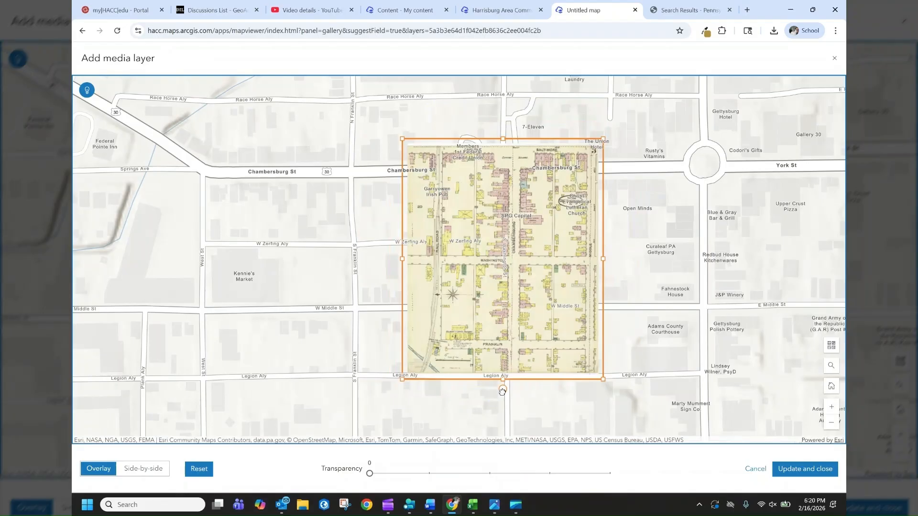
Rotate the Sanborn map about 90 degrees clockwise and move it north so its Chambersburg street lies on the basemap's Chambersburg St
drag(502, 391, 384, 258)
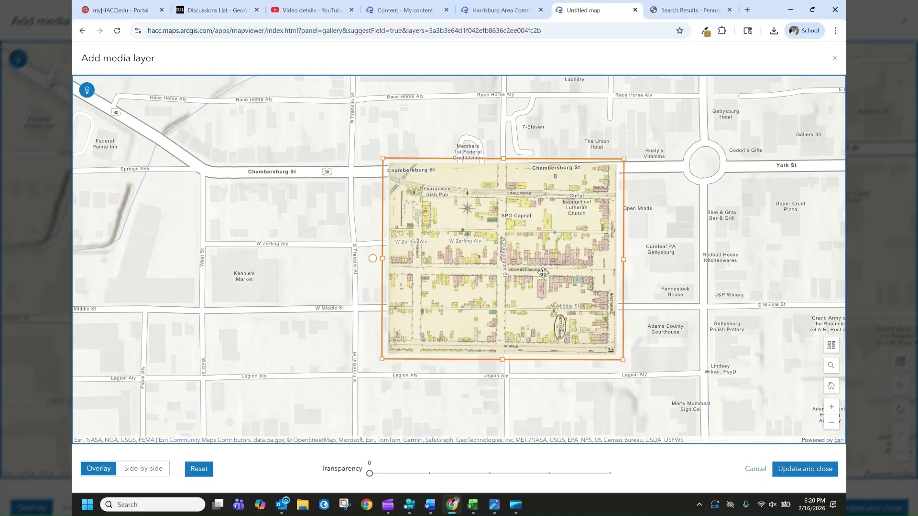
drag(646, 166, 639, 164)
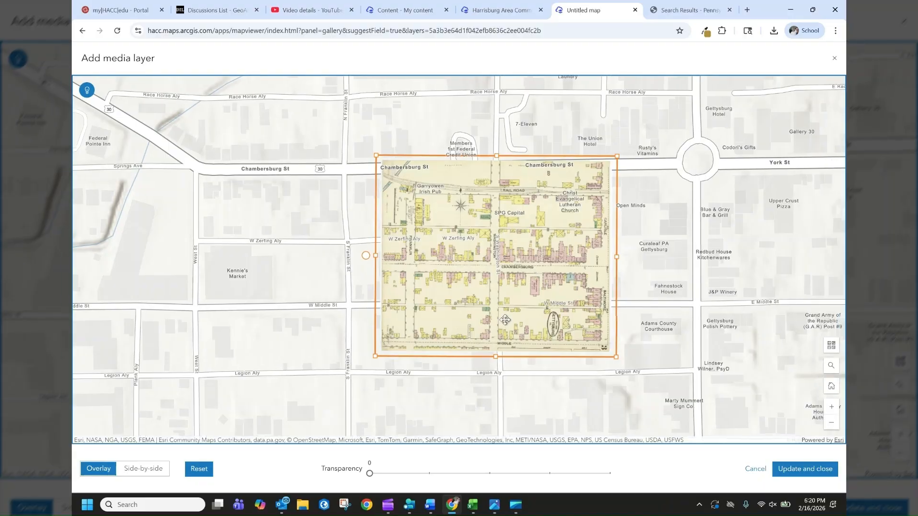
drag(531, 269, 534, 168)
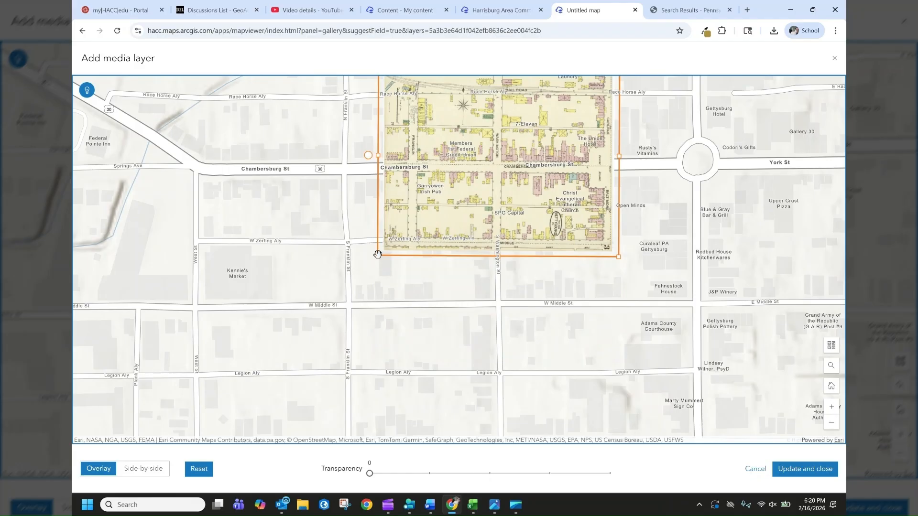
Stretch the Sanborn map west past Franklin St, east to the traffic circle, and south toward W Middle St
drag(377, 253, 299, 260)
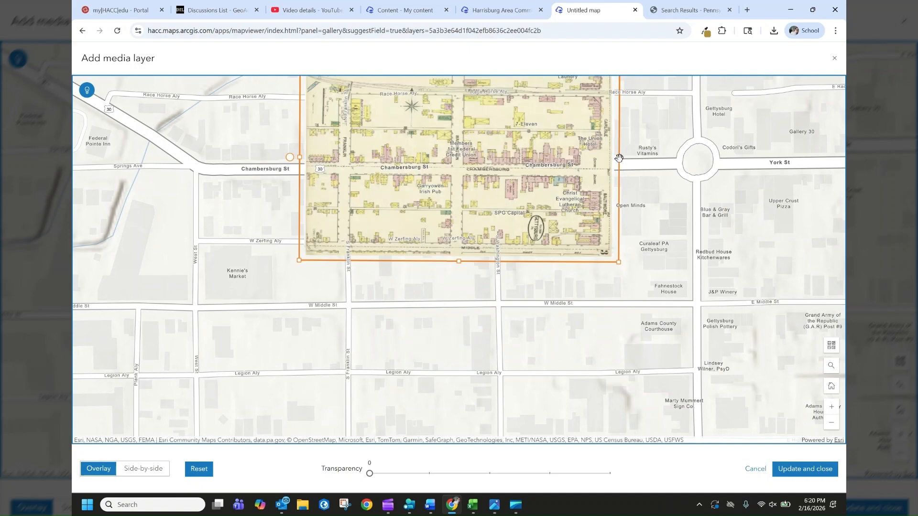
drag(618, 157, 693, 158)
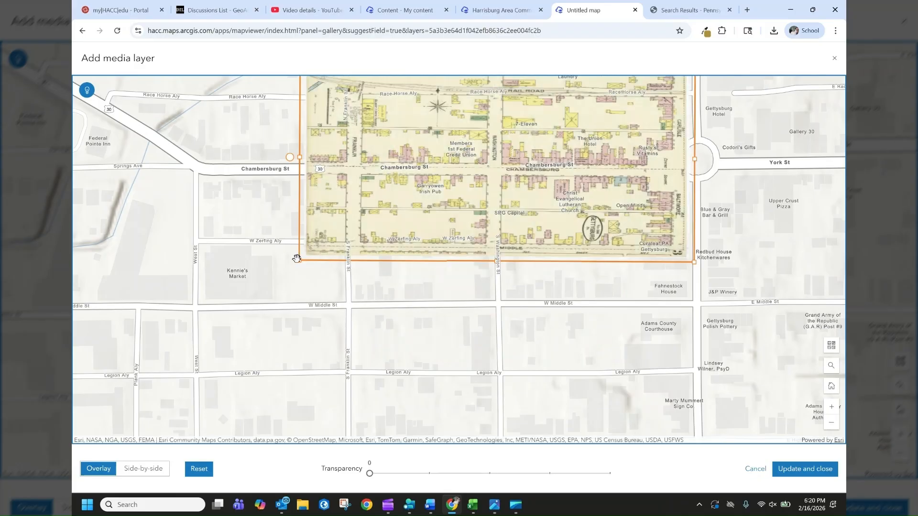
drag(296, 259, 293, 282)
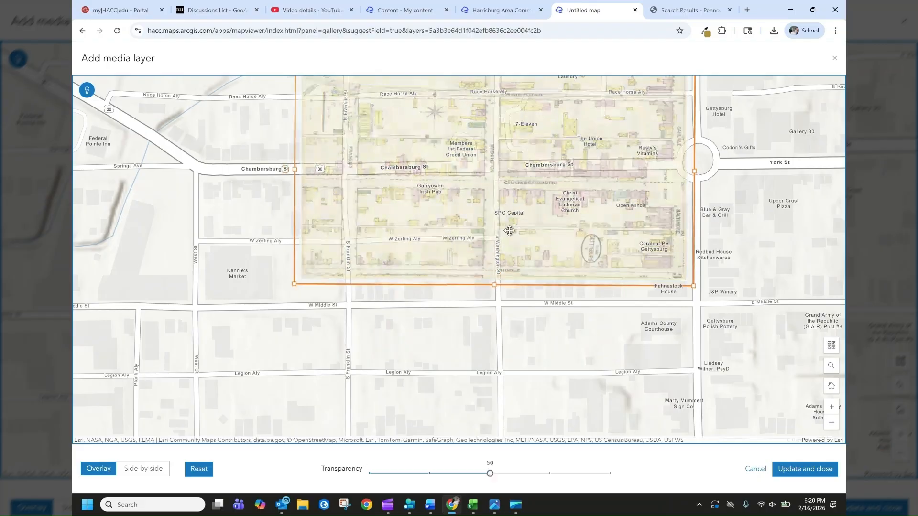
Fine-tune the Sanborn map's position, rotation and width so its Chambersburg, Franklin and Washington streets match the basemap
drag(509, 230, 508, 228)
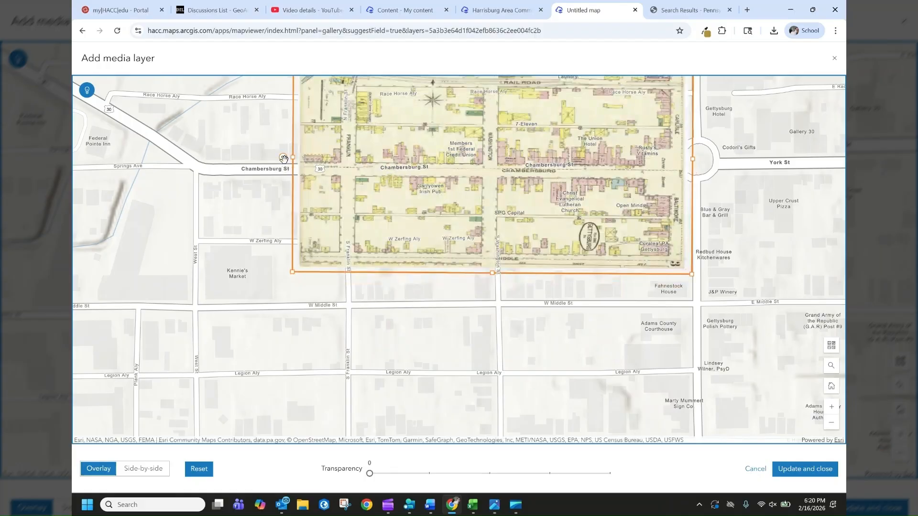
drag(284, 159, 284, 162)
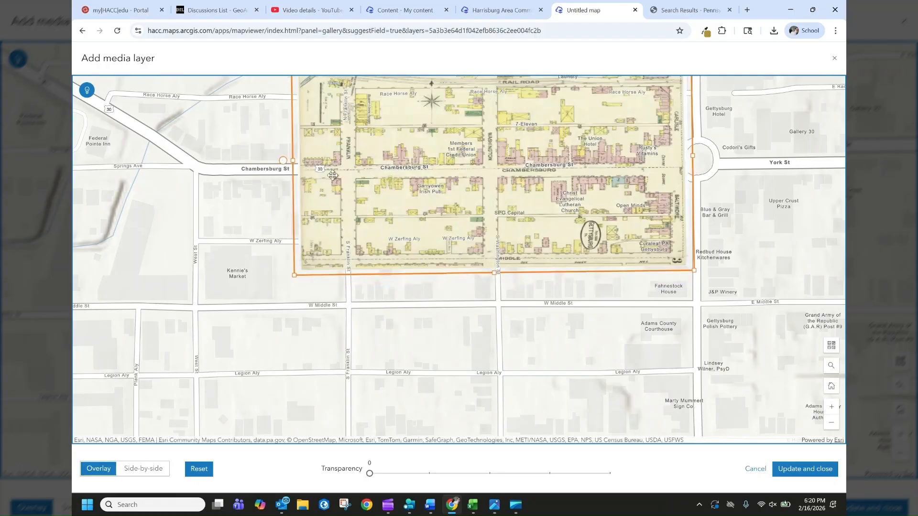
drag(526, 179, 527, 179)
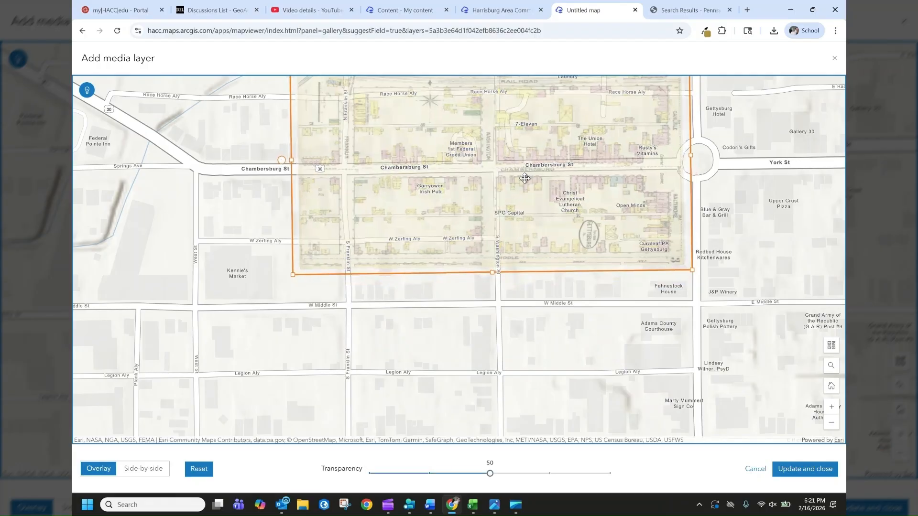
key(a)
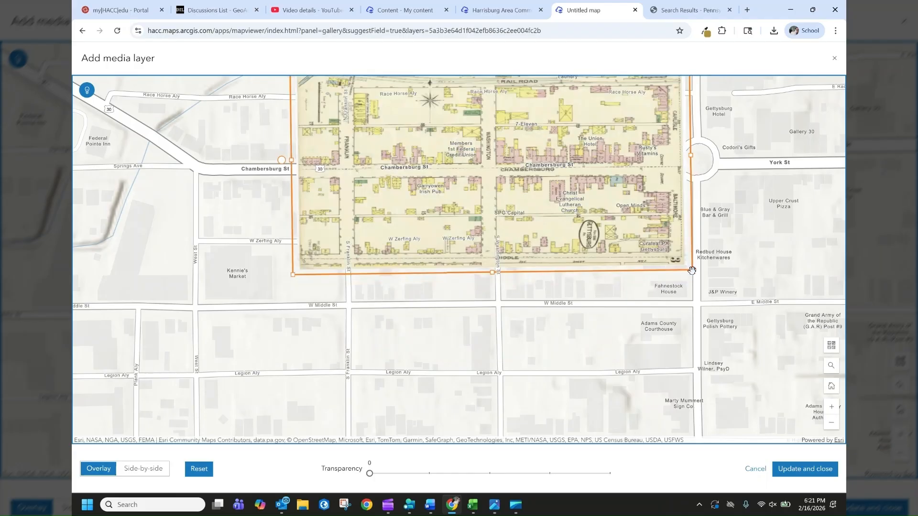
drag(691, 271, 705, 271)
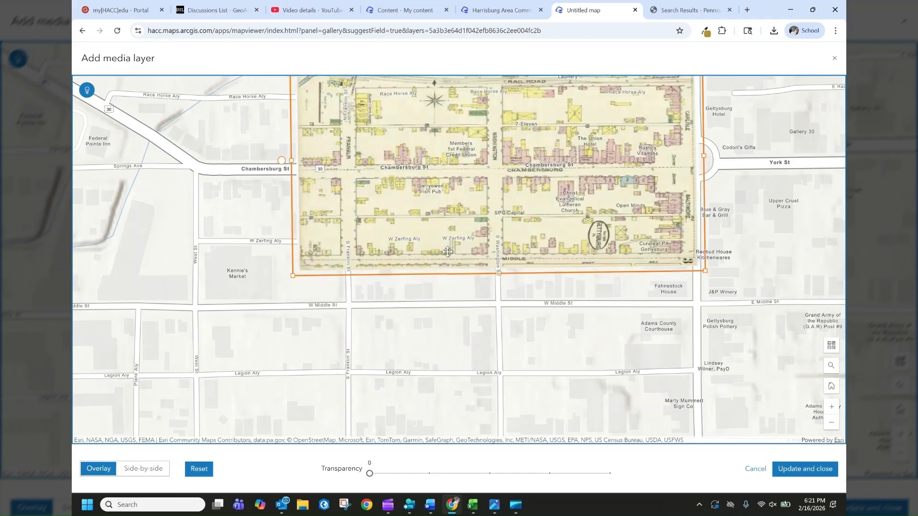
Check the overlay's transparency and side-by-side placement, and add the aligned Sanborn map to the web map
drag(462, 339, 438, 410)
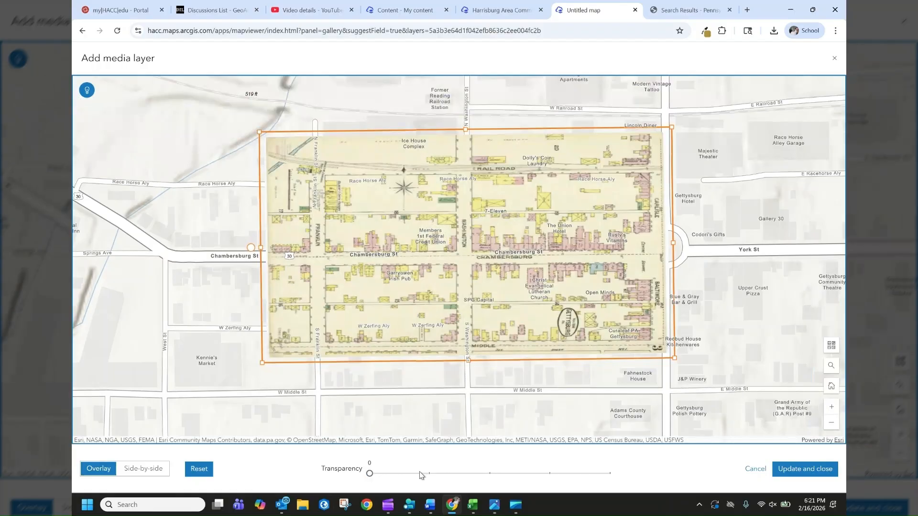
drag(371, 474, 315, 487)
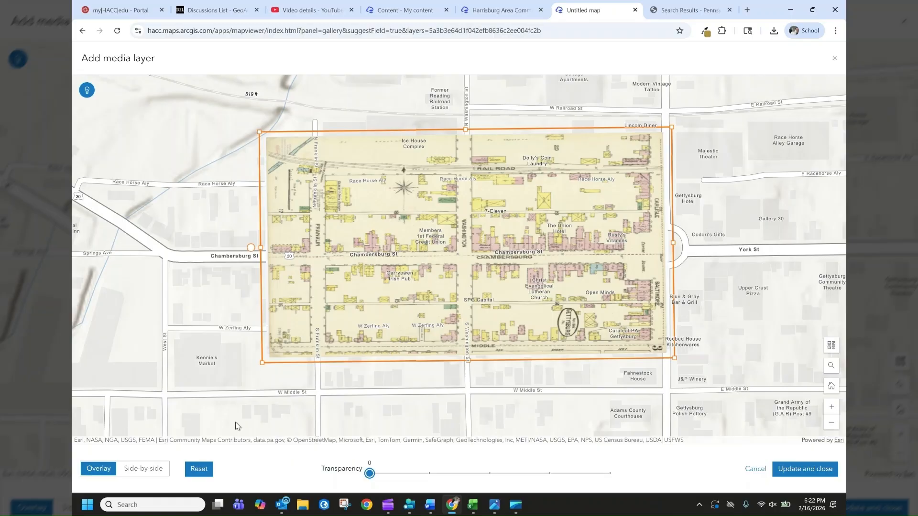
click(144, 468)
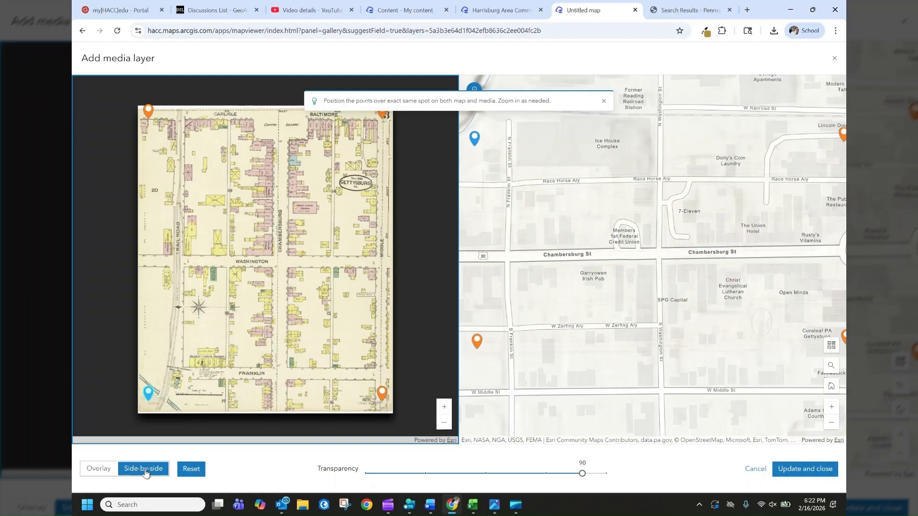
click(90, 473)
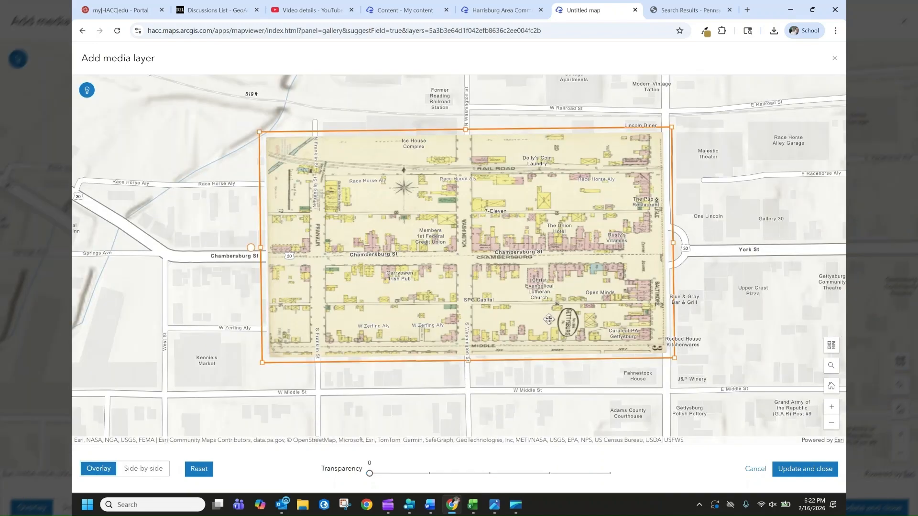
click(782, 469)
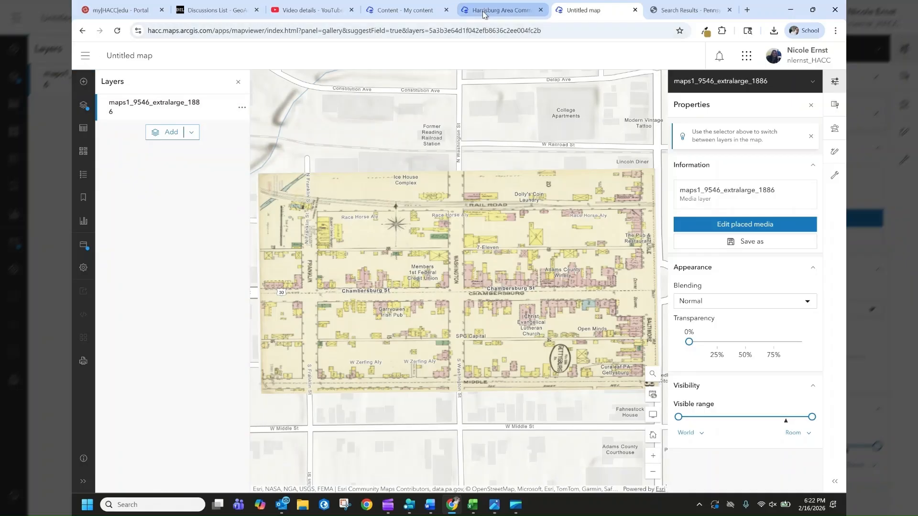
Switch to the My content page and clear the "dual enrollment map" search to list all content
click(406, 15)
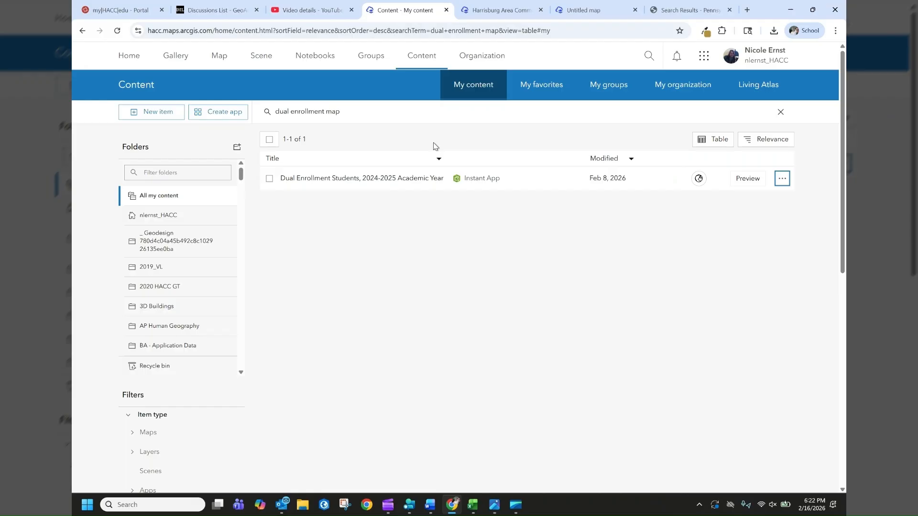
click(780, 111)
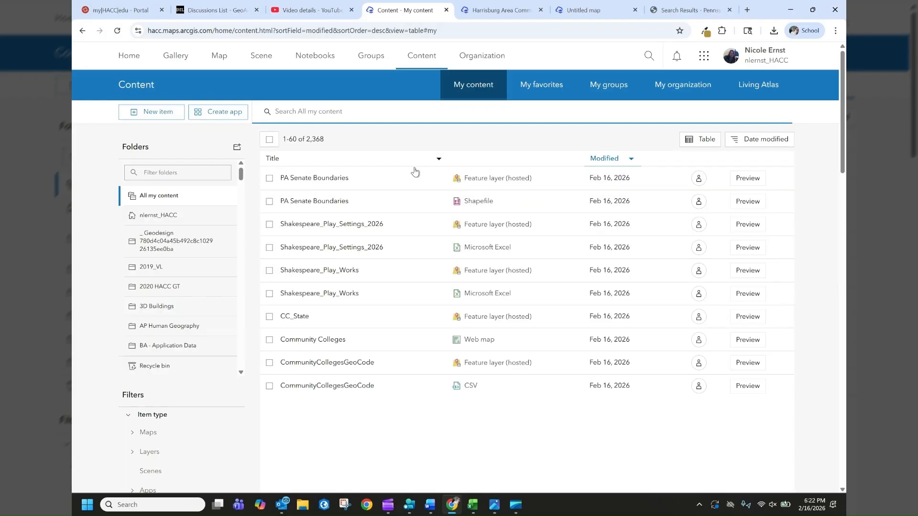
click(392, 142)
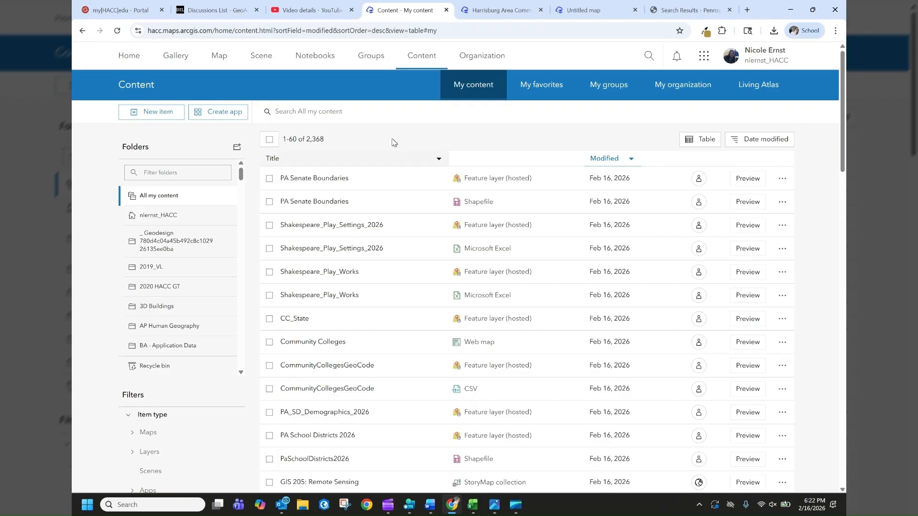
Return from the content list to the untitled web map containing the Sanborn overlay
right_click(393, 140)
click(441, 179)
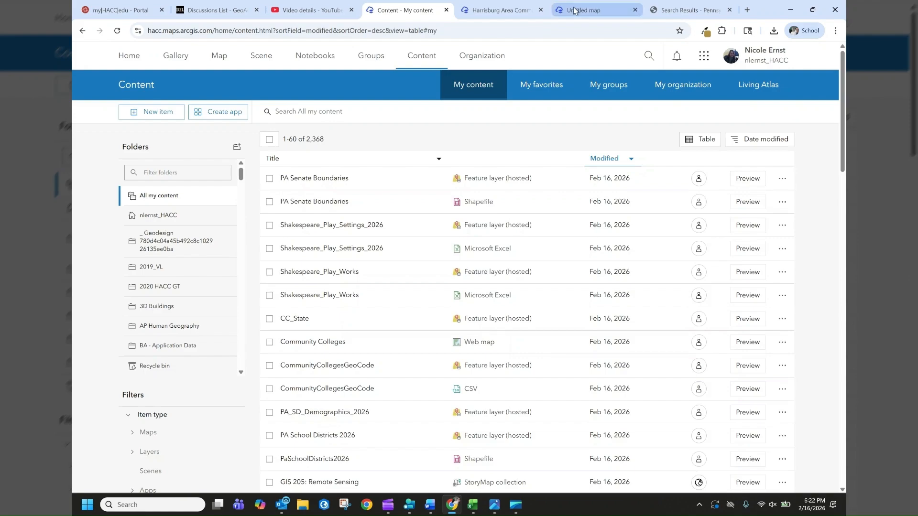
click(515, 11)
click(585, 9)
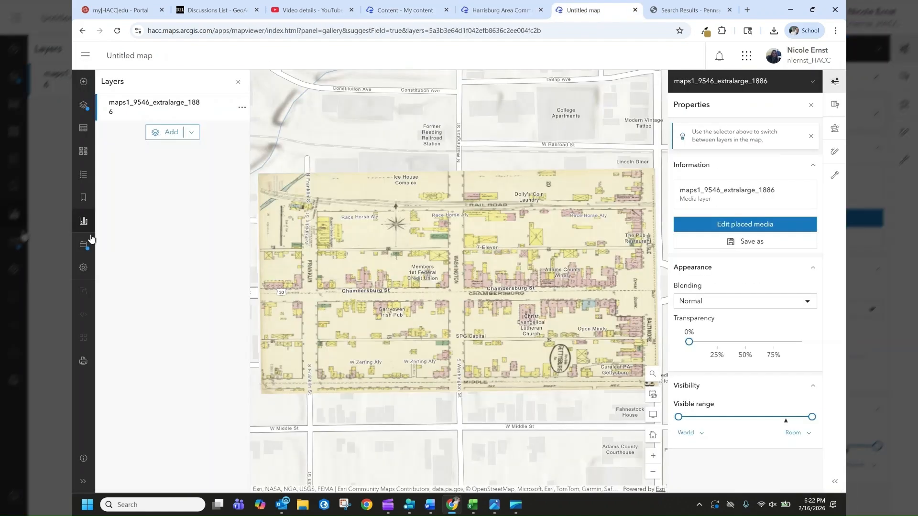
Save the web map with the title Sanborn in the default folder
click(82, 247)
click(137, 250)
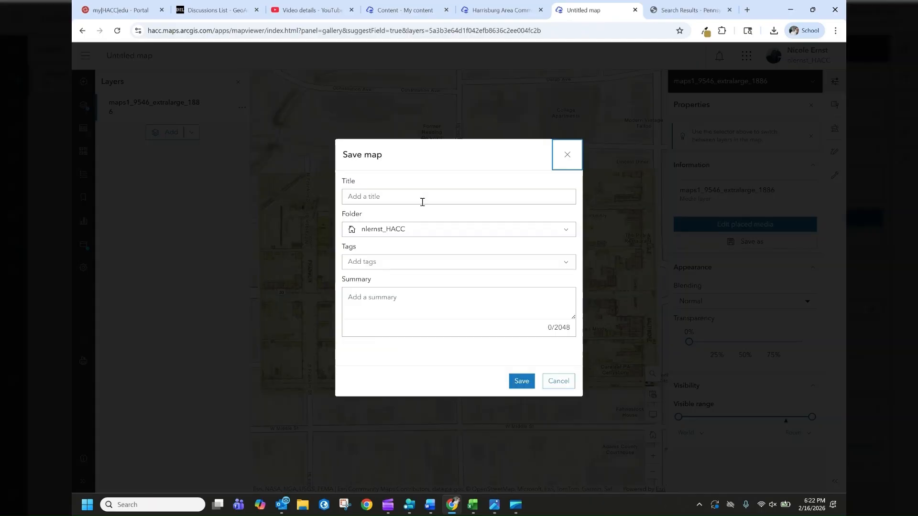
click(417, 203)
text(Sanb)
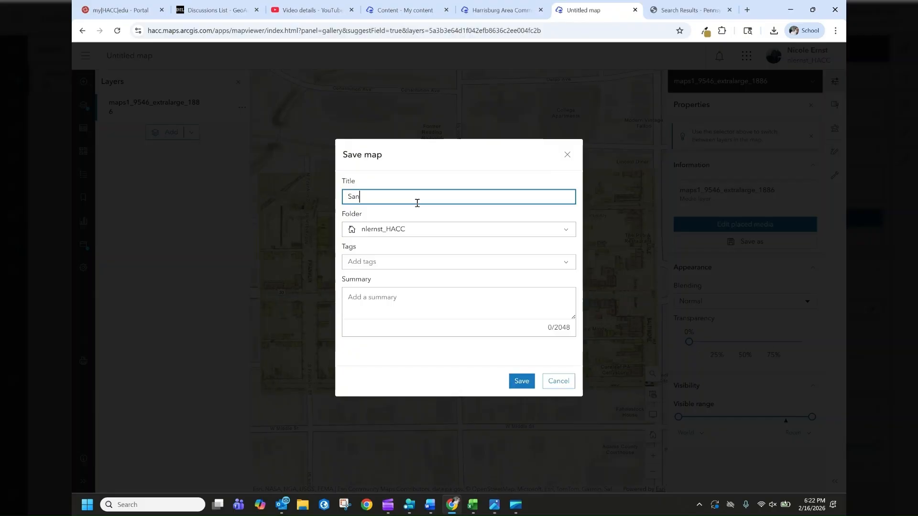
text(orn)
click(514, 382)
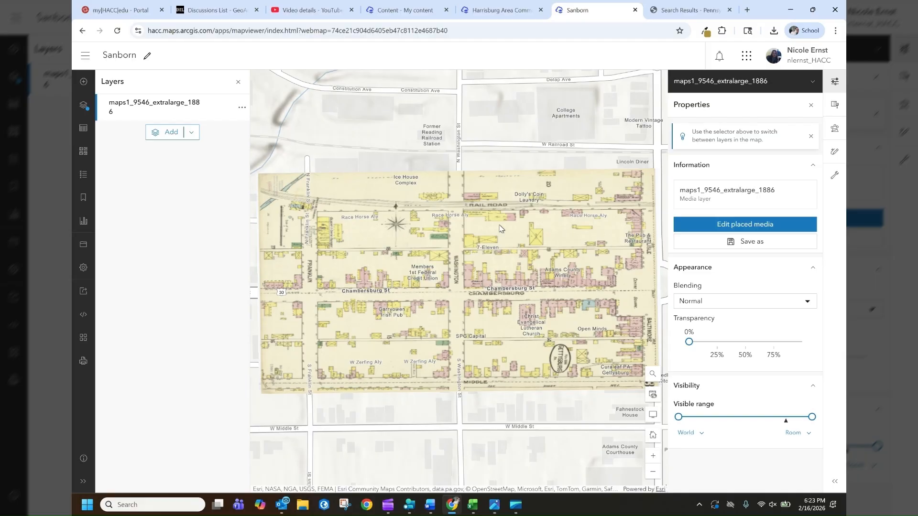
Show the available options for adding another layer to the Sanborn map
click(192, 135)
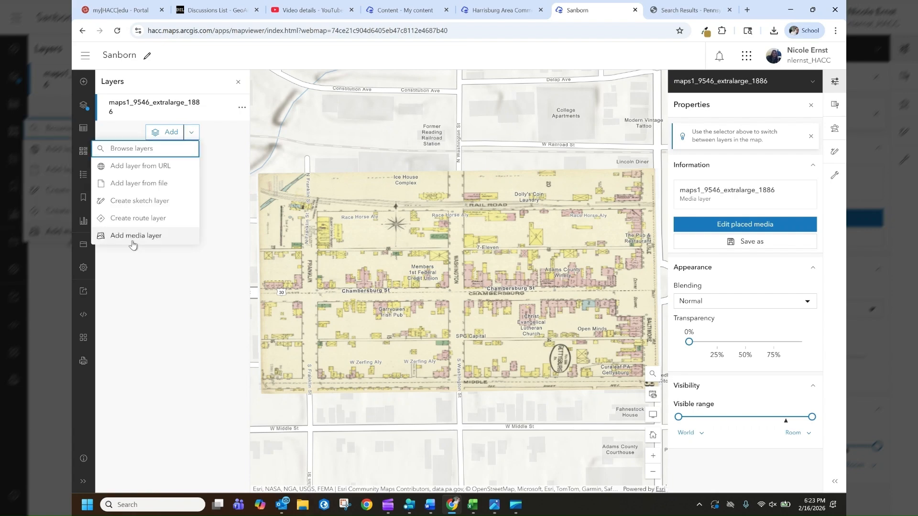